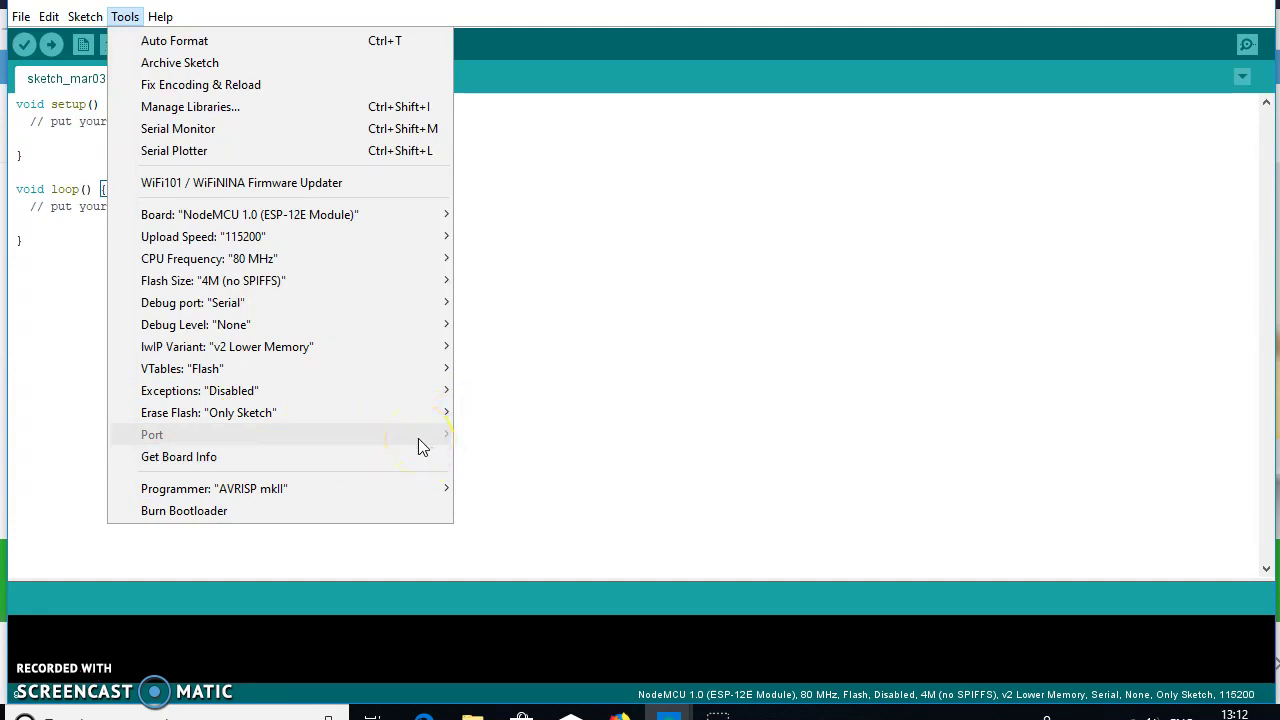
mouse_move(445, 414)
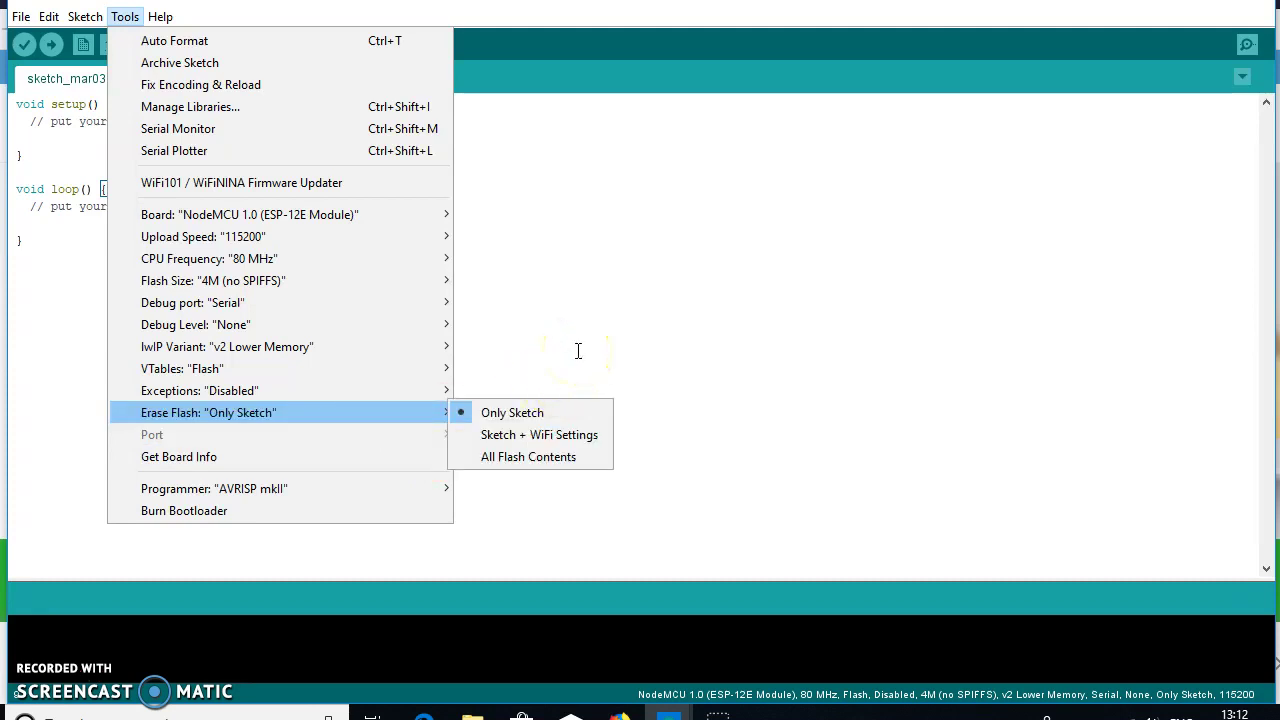
left_click(578, 351)
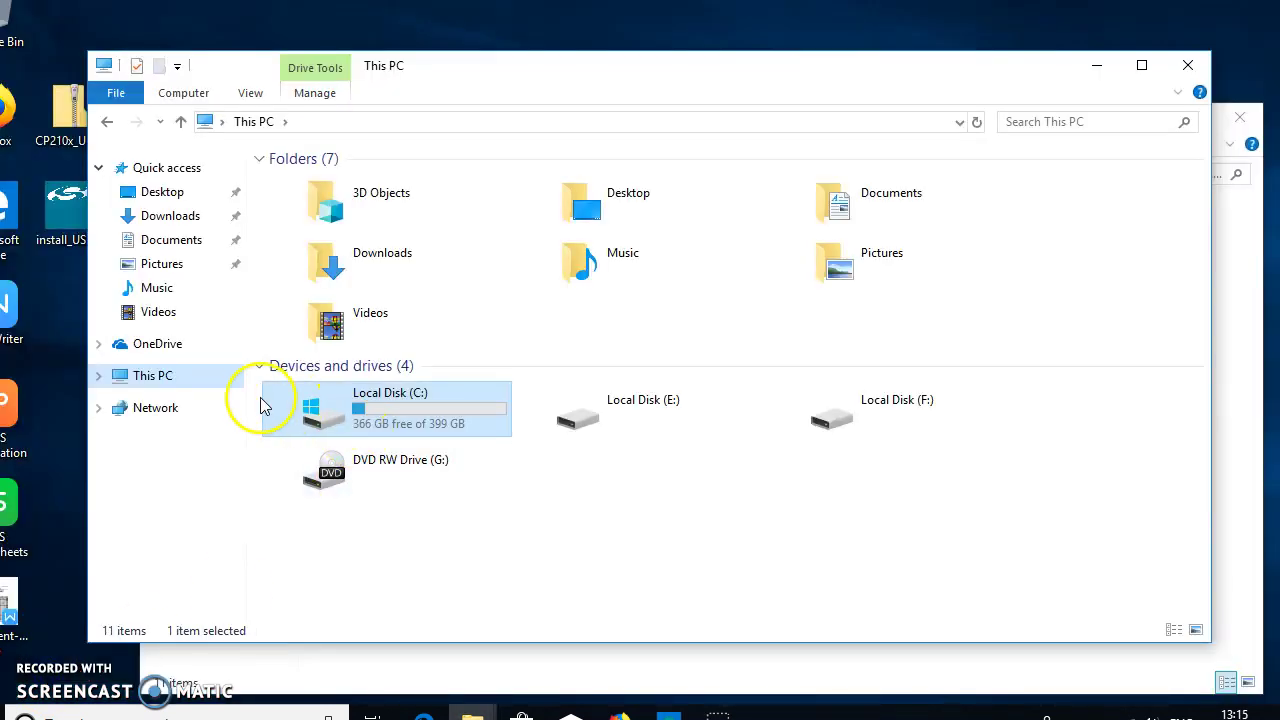
- Open Device Manager from this computer's system properties and locate the CP2102 USB to UART Bridge Controller under Other devices
right_click(162, 382)
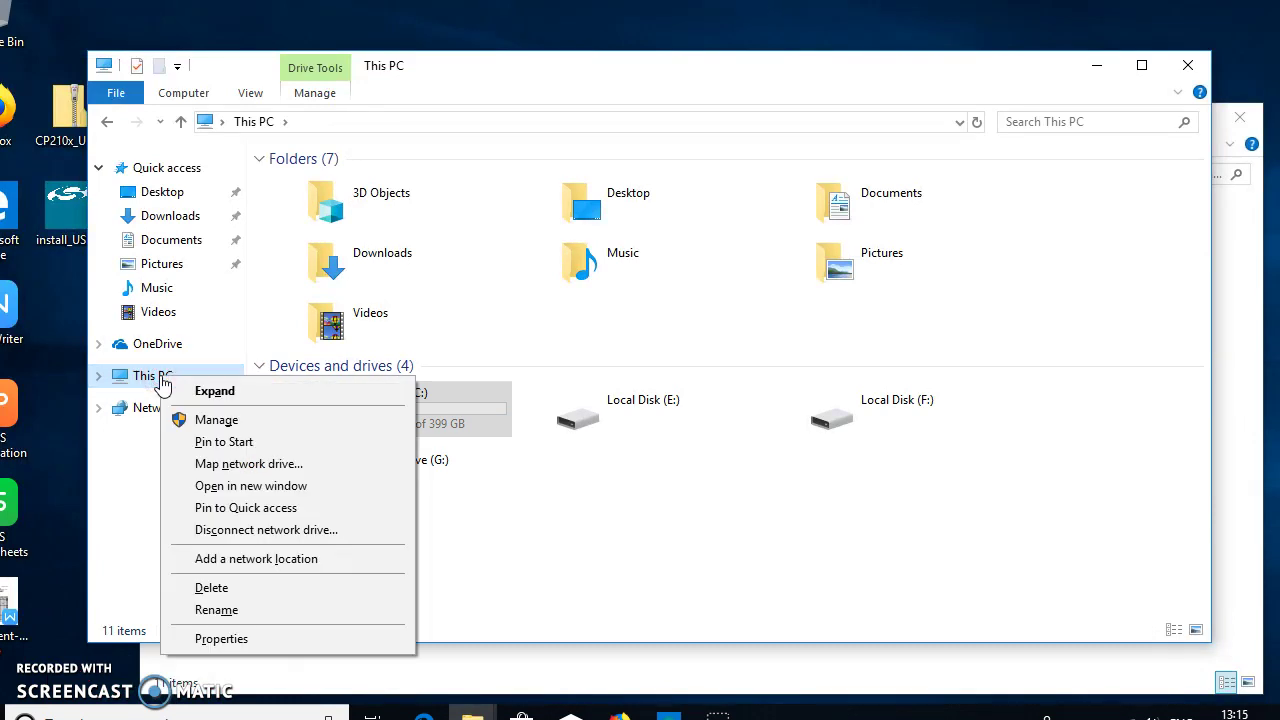
left_click(241, 640)
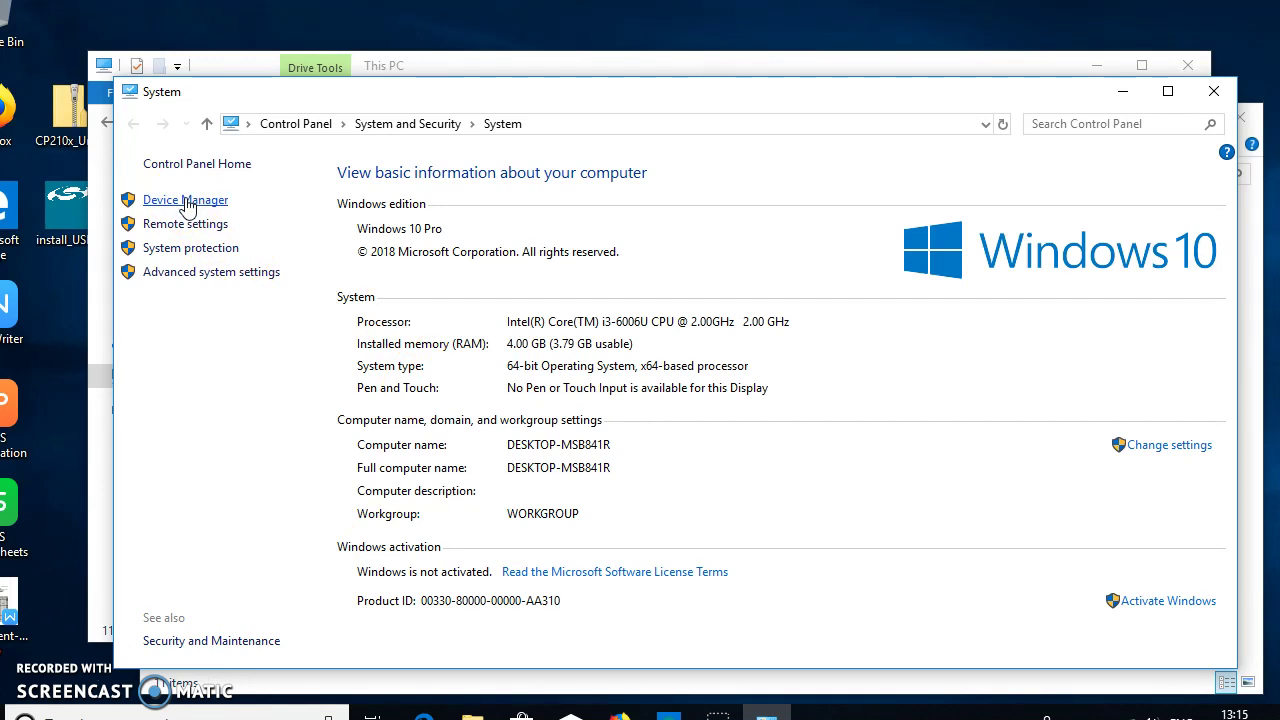
left_click(185, 201)
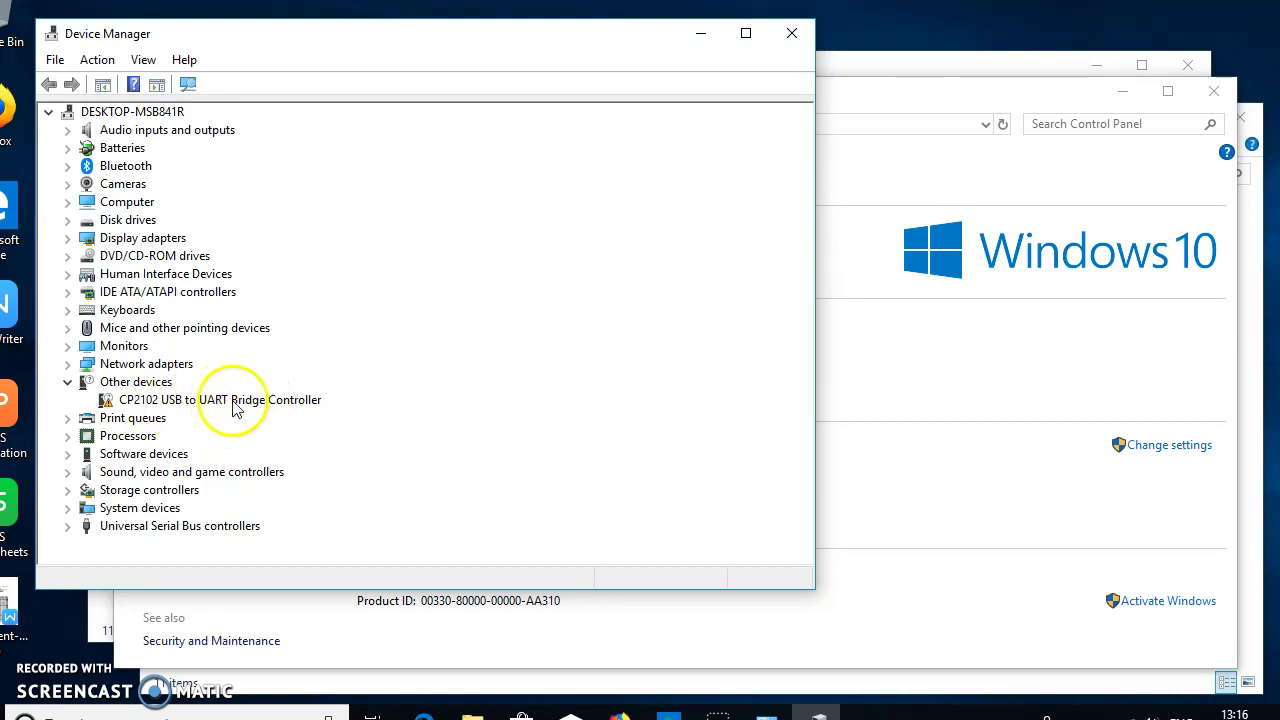
left_click(122, 402)
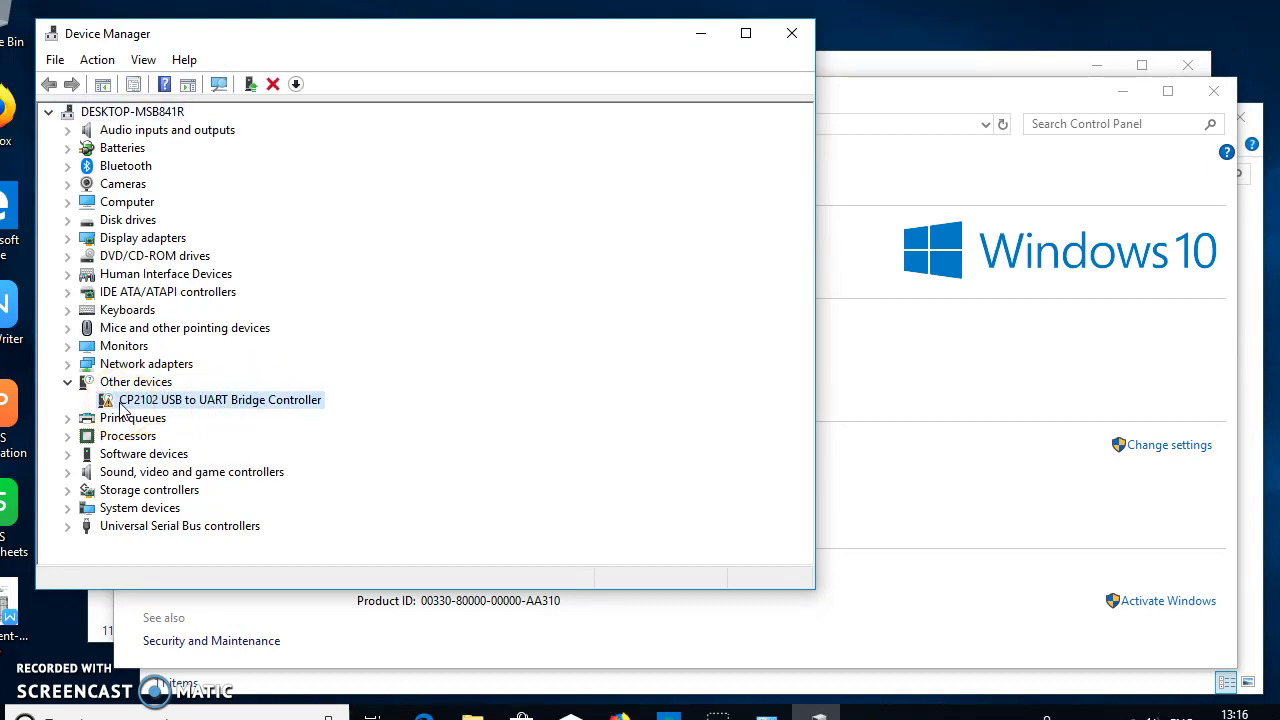
left_click(118, 405)
left_click(313, 408)
- Start a driver update for the CP2102 USB to UART Bridge Controller that browses the computer for driver software
right_click(275, 412)
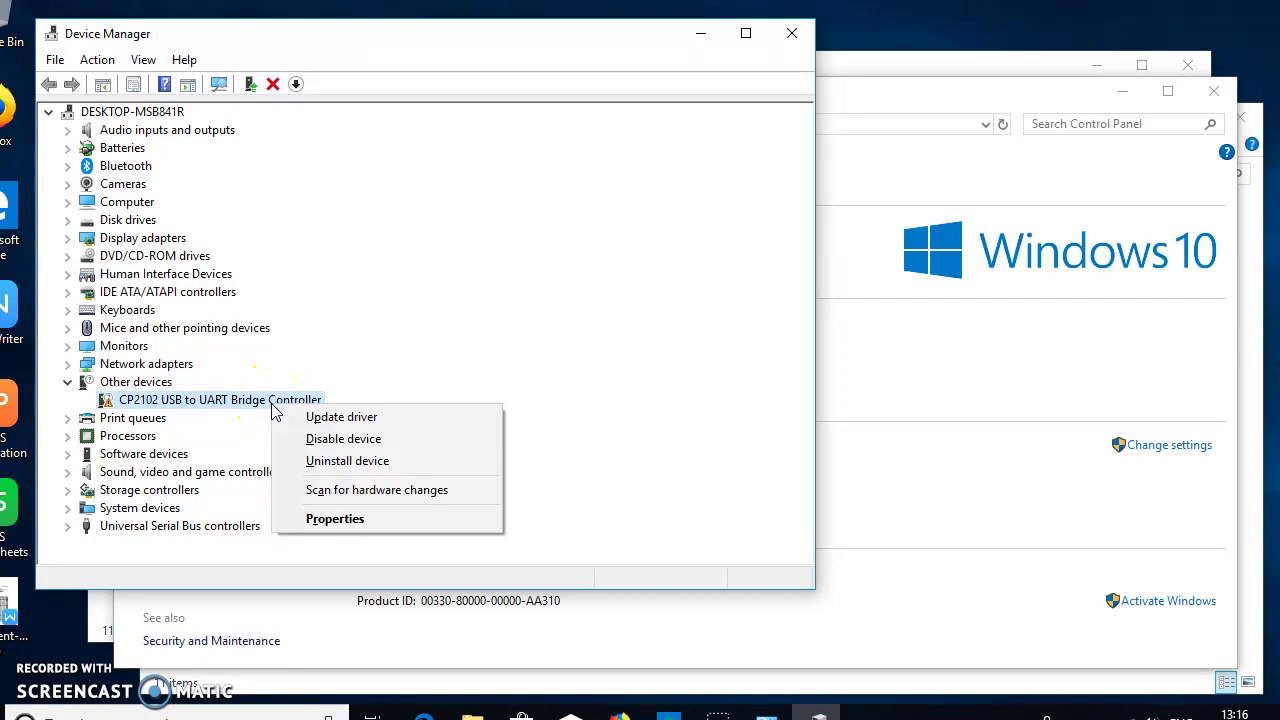
left_click(337, 416)
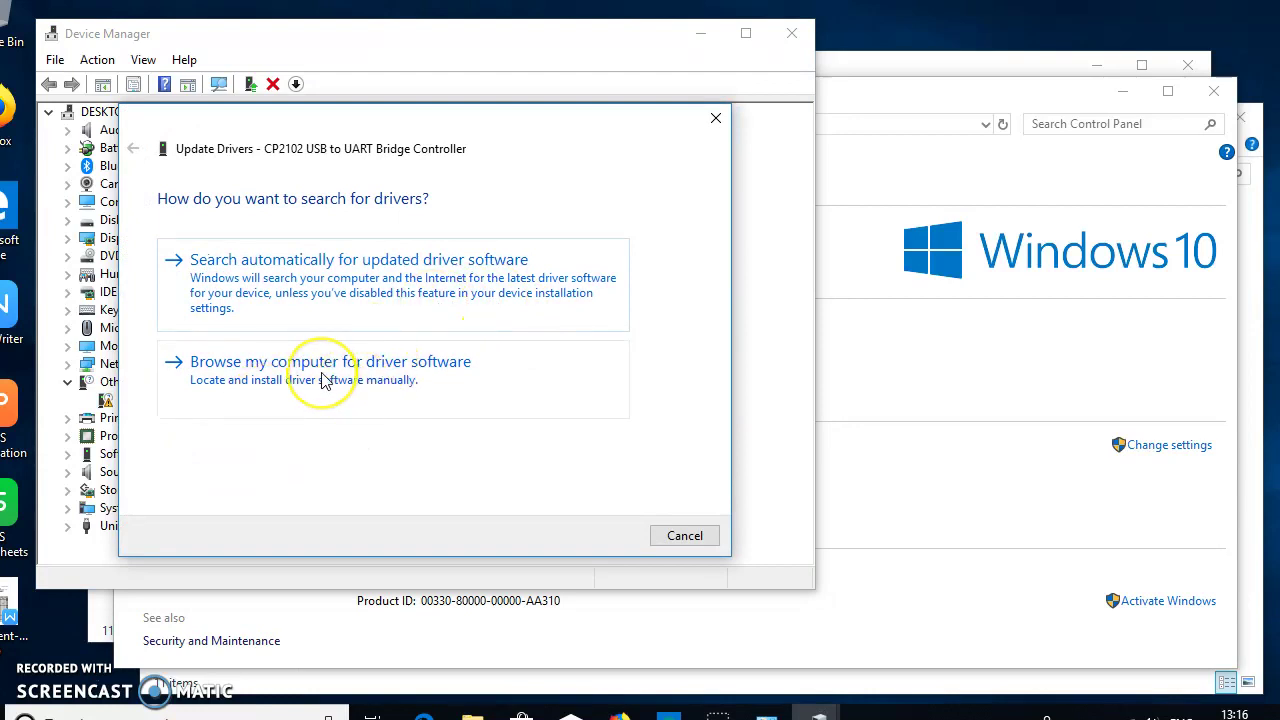
left_click(311, 381)
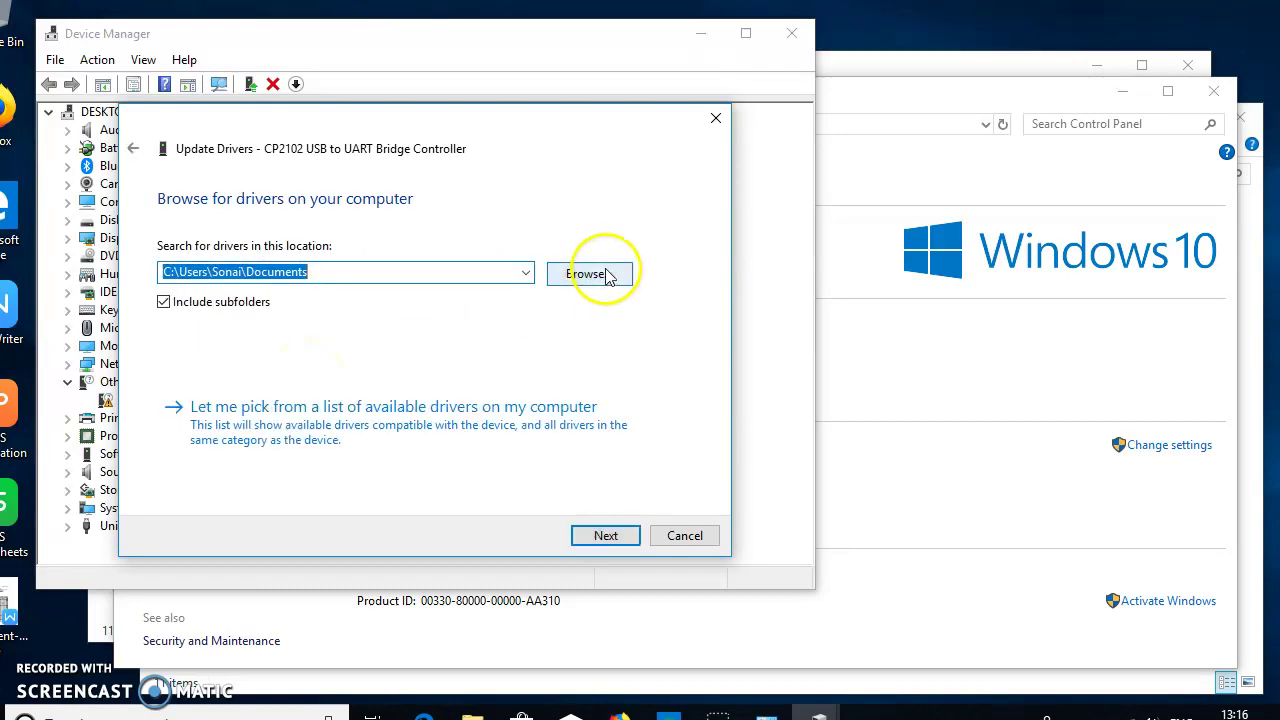
- Try to install the controller's driver from the x64 subfolder of CP210x_Universal_Windows_Driver, and close the update wizard
left_click(605, 271)
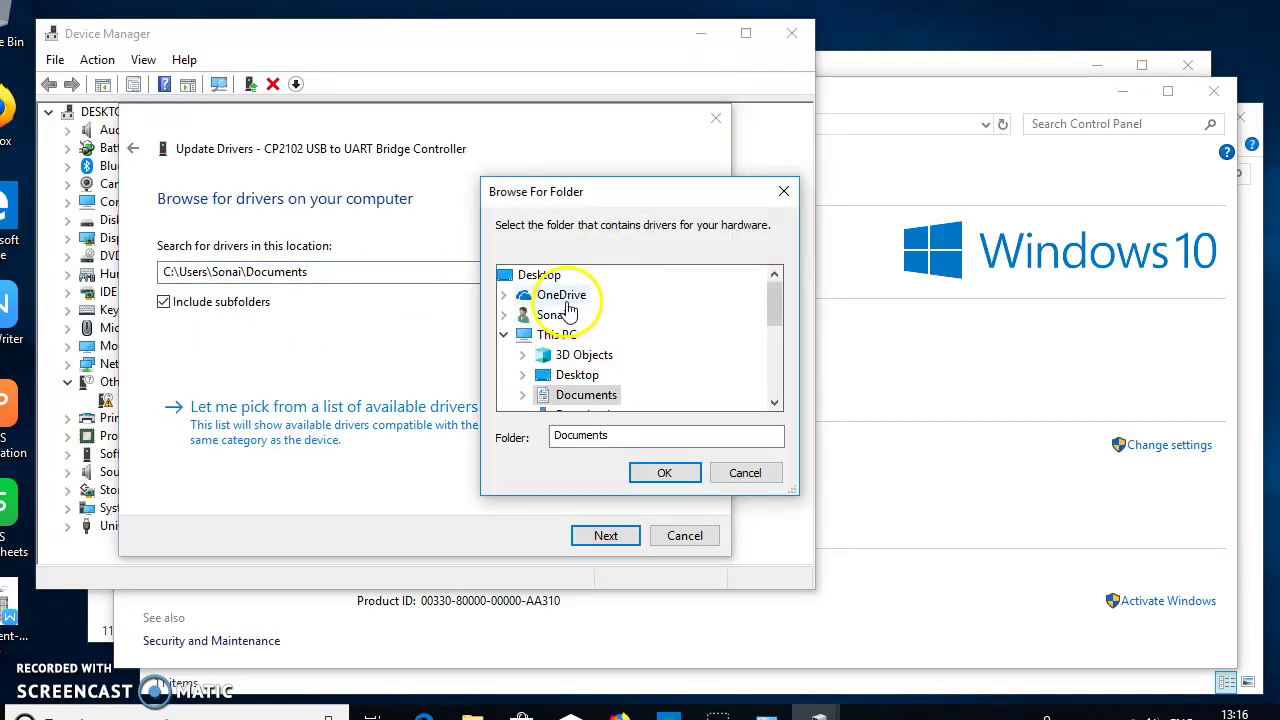
left_click(774, 402)
left_click(774, 402)
left_click(774, 402)
left_click(774, 402)
left_click(774, 402)
left_click(774, 402)
left_click(774, 402)
left_click(774, 402)
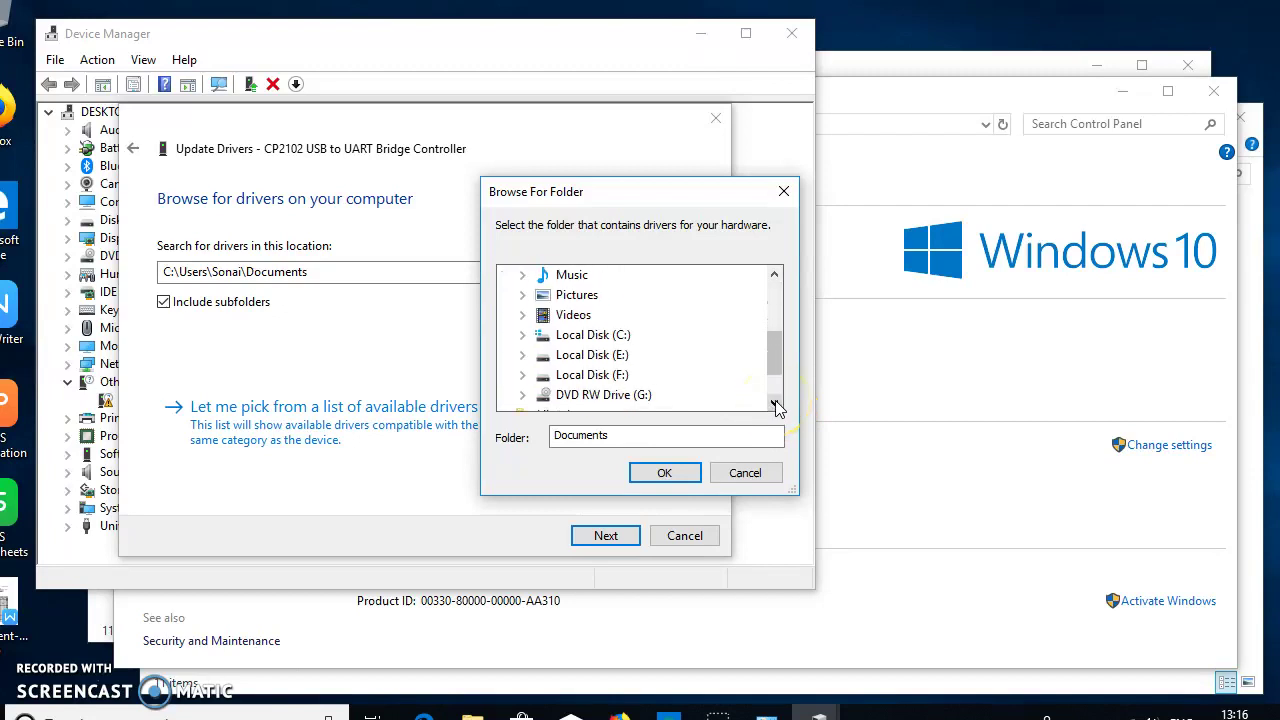
left_click(774, 402)
left_click(774, 402)
left_click(774, 402)
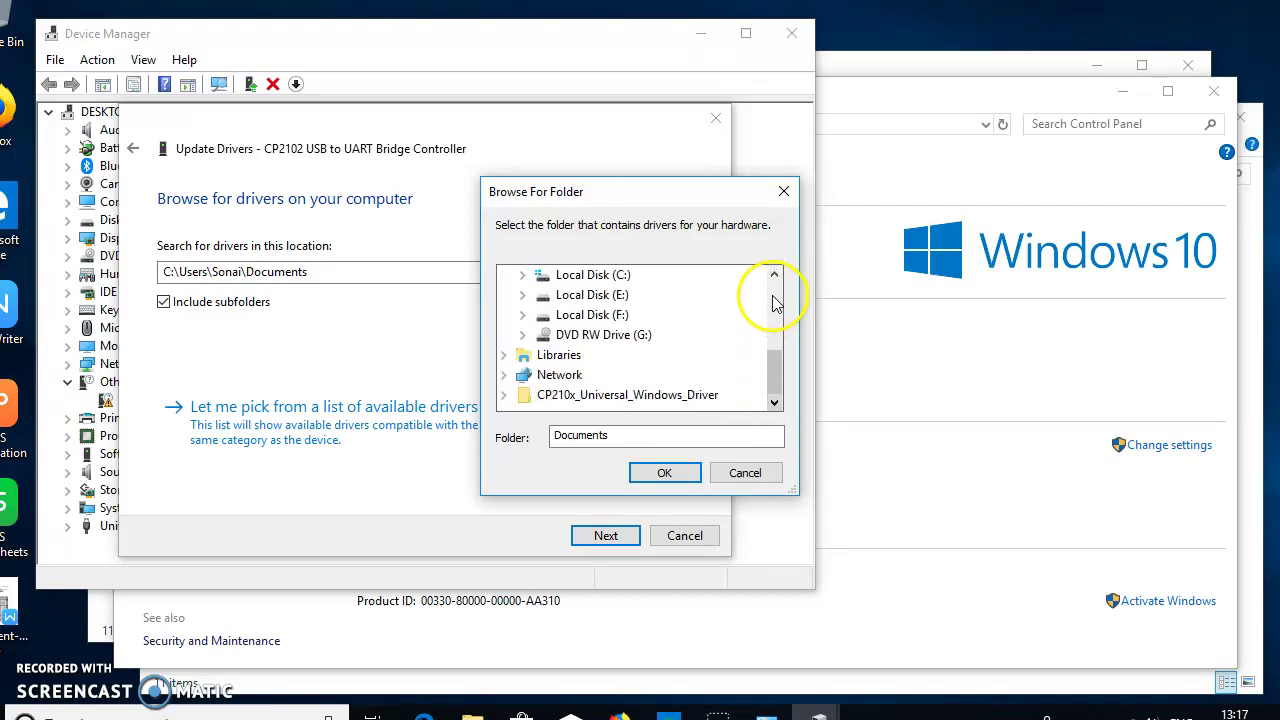
left_click(648, 396)
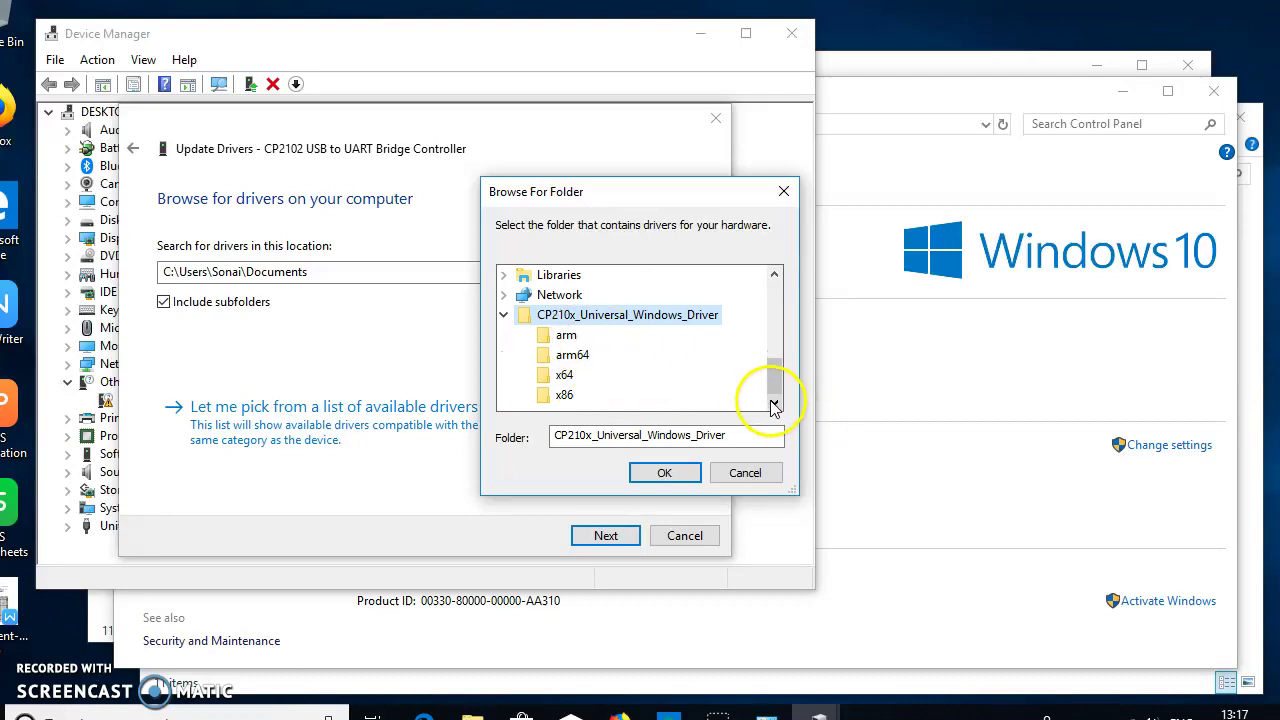
left_click(565, 376)
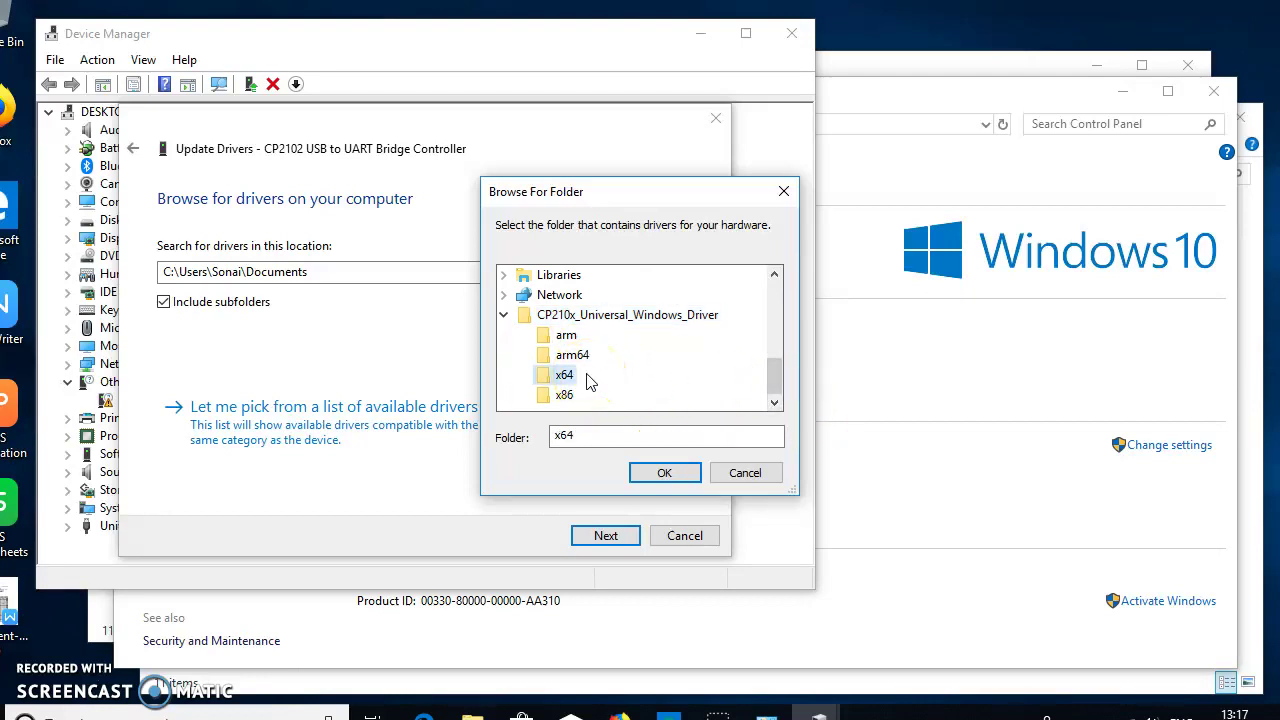
left_click(667, 474)
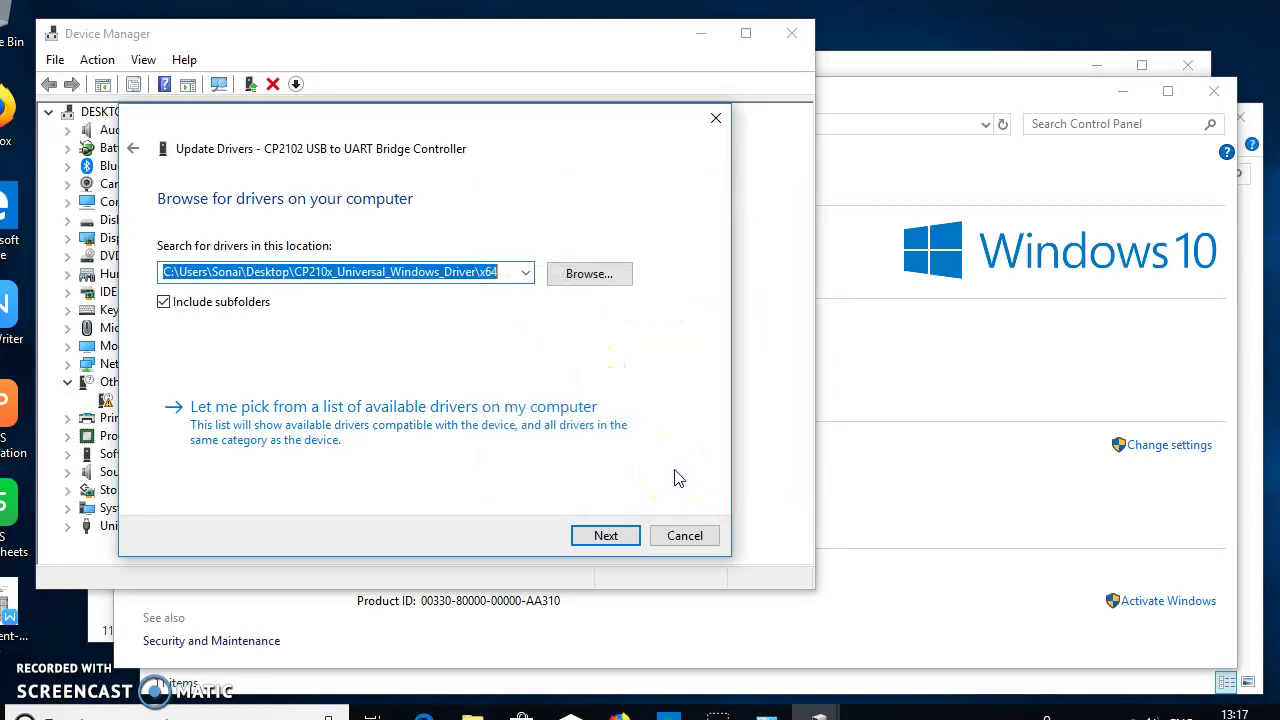
left_click(618, 535)
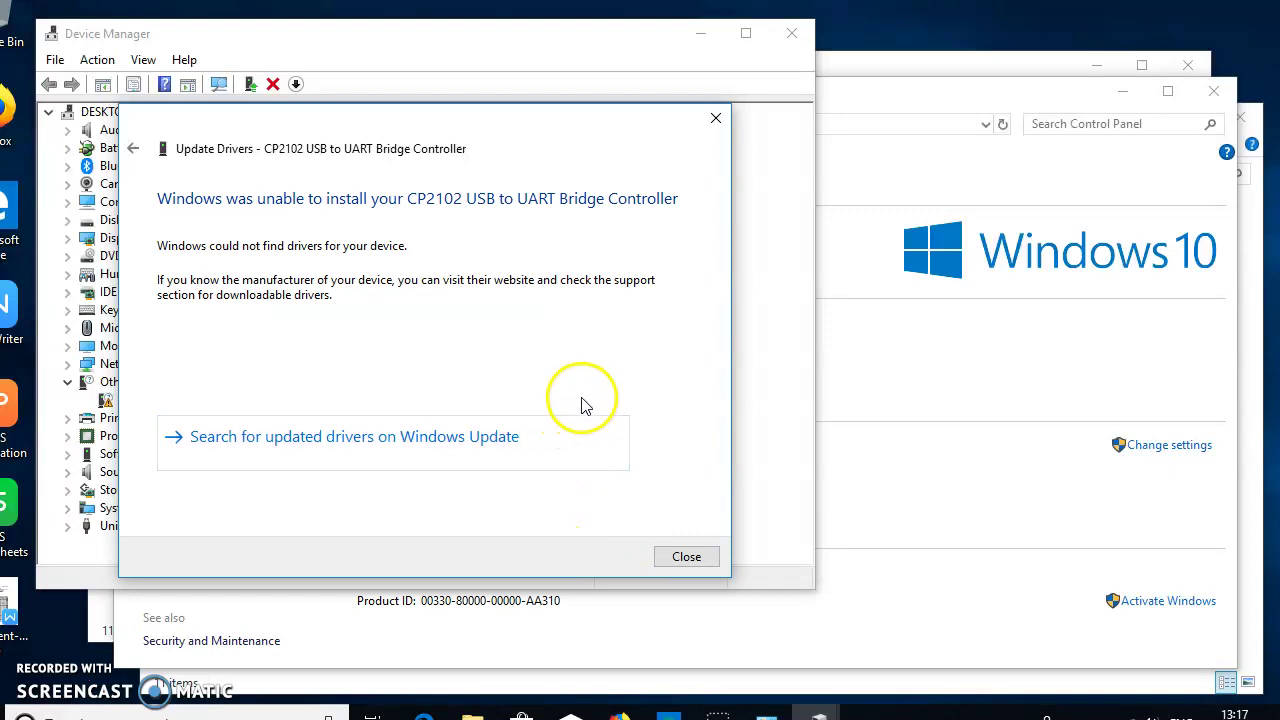
left_click(688, 557)
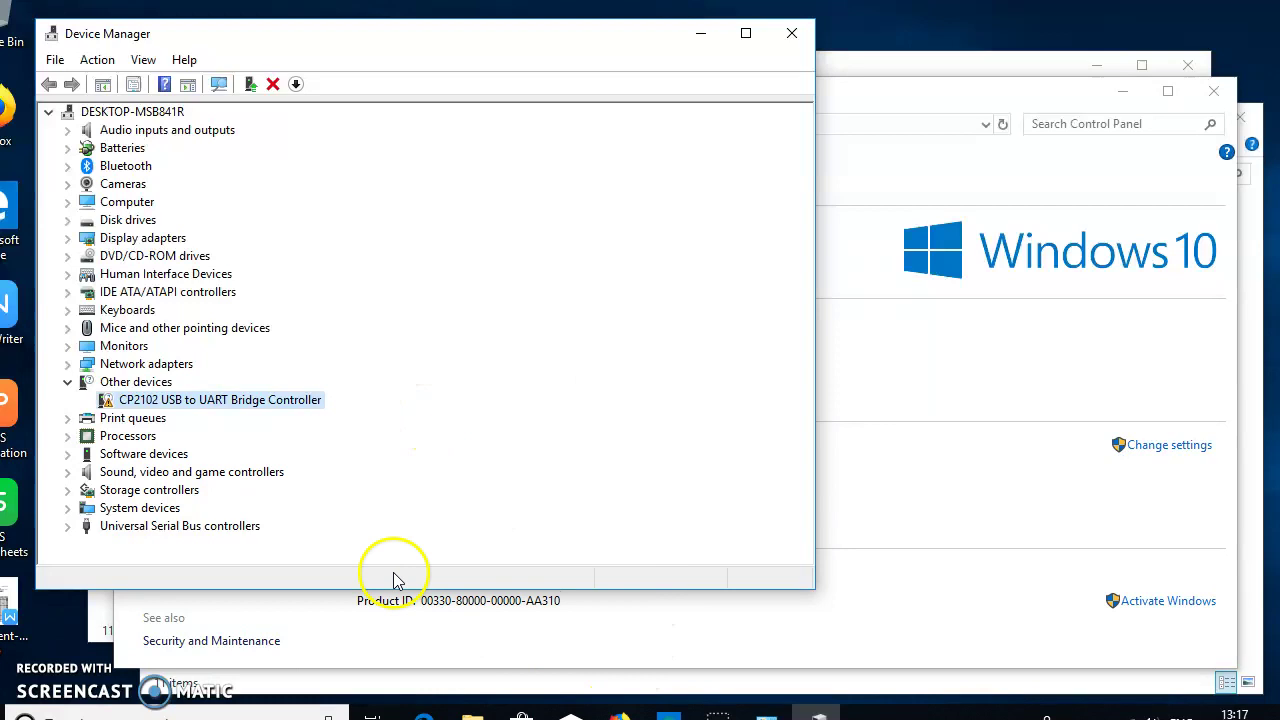
- Close Device Manager and minimize the System and This PC windows to get back to the CP210x_Universal_Windows_Driver folder
left_click(791, 33)
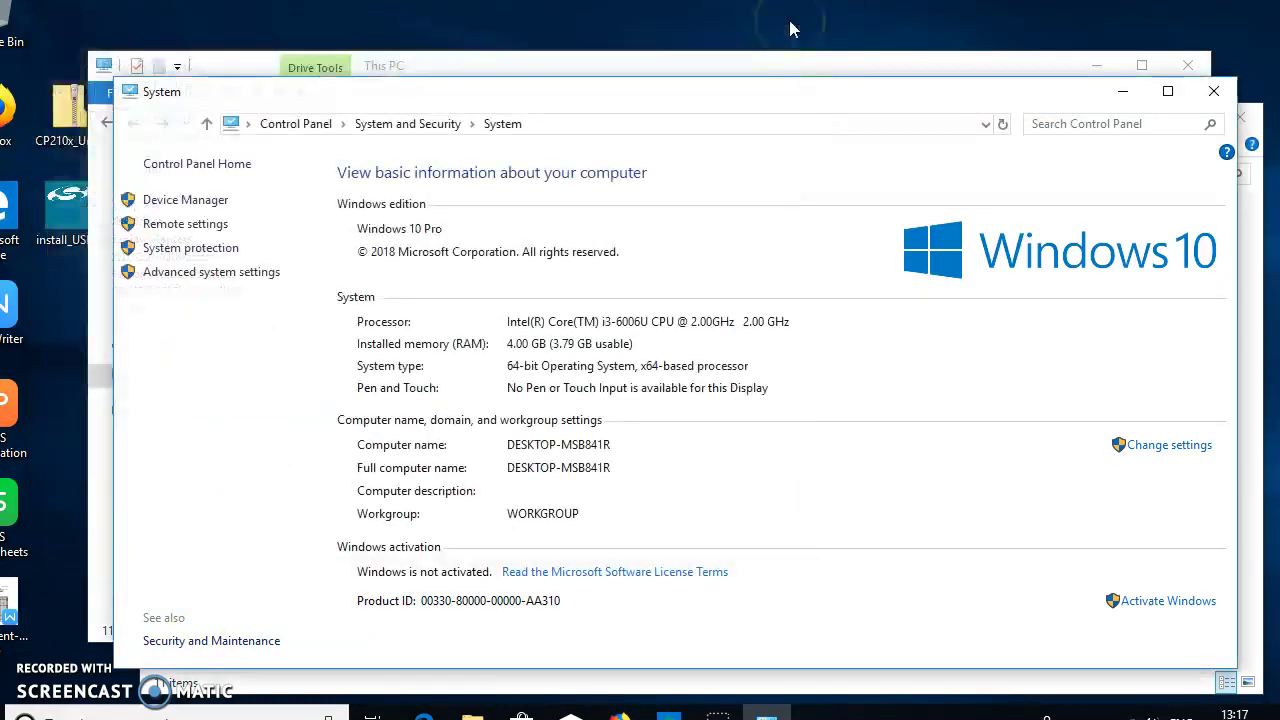
left_click(1121, 91)
left_click(1090, 62)
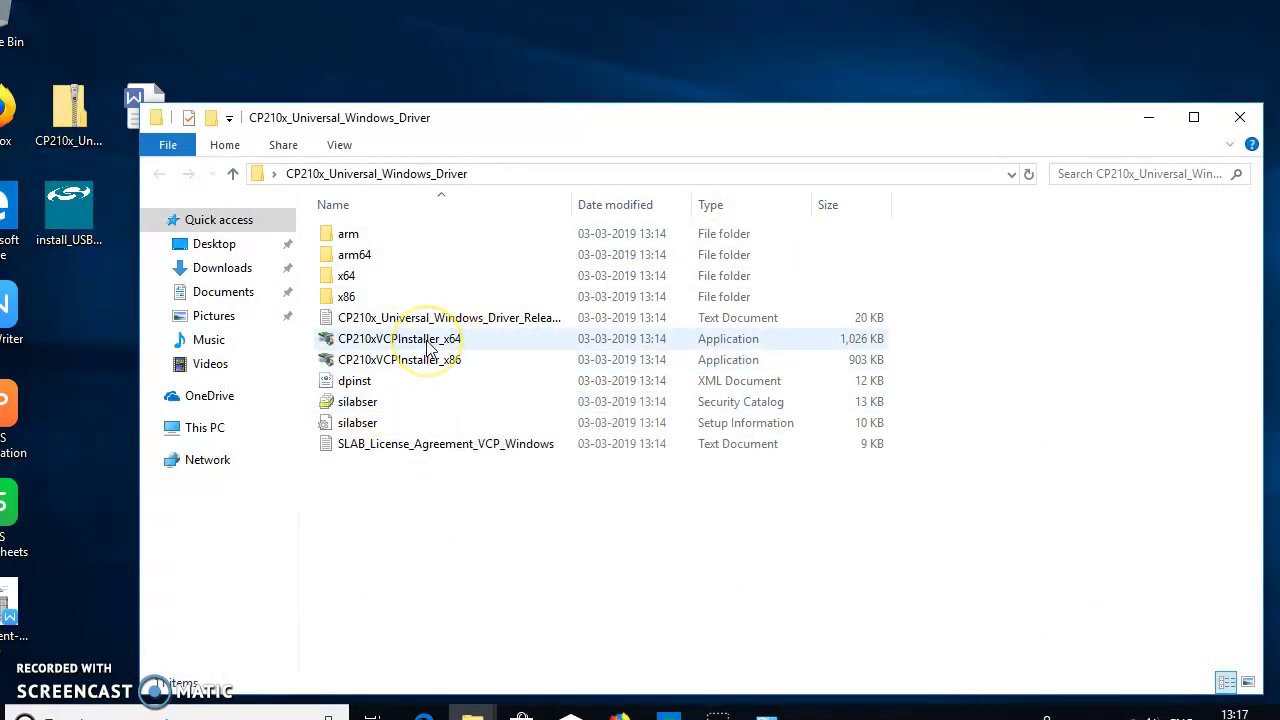
- Check the x64 subfolder, and install the driver by running CP210xVCPInstaller_x64 from the CP210x_Universal_Windows_Driver folder through to the wizard's end
double_click(356, 279)
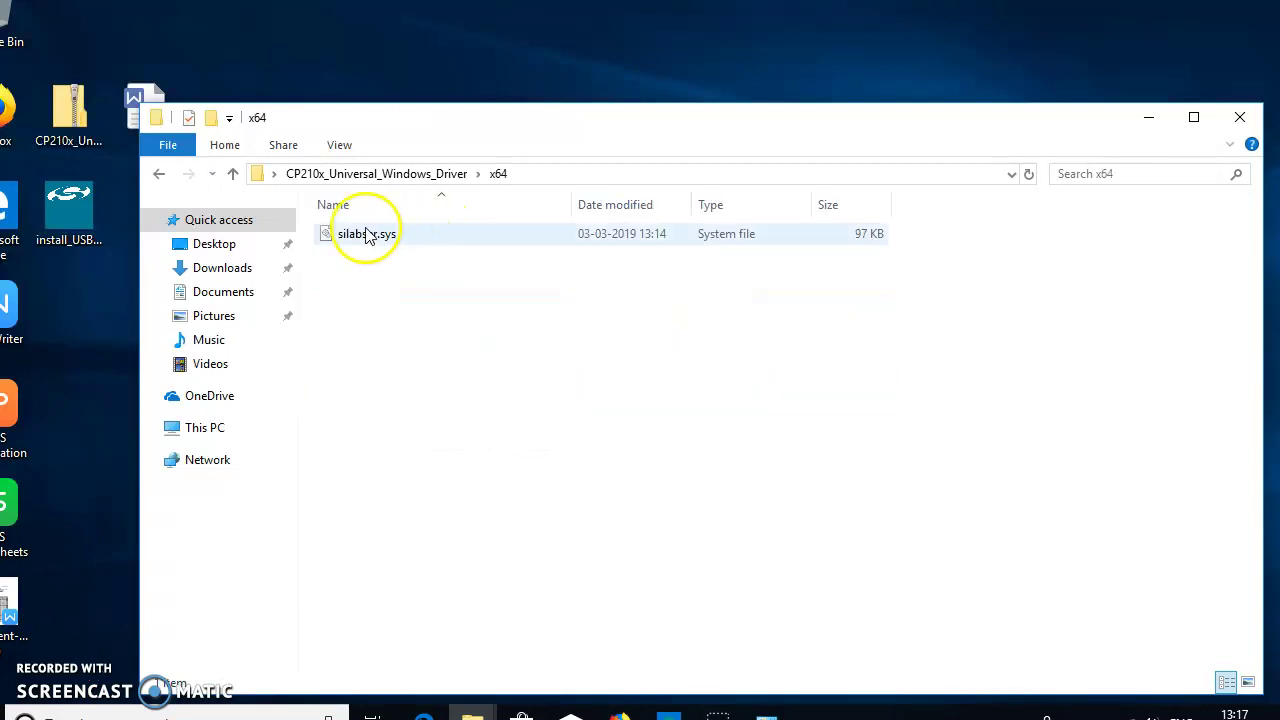
left_click(232, 174)
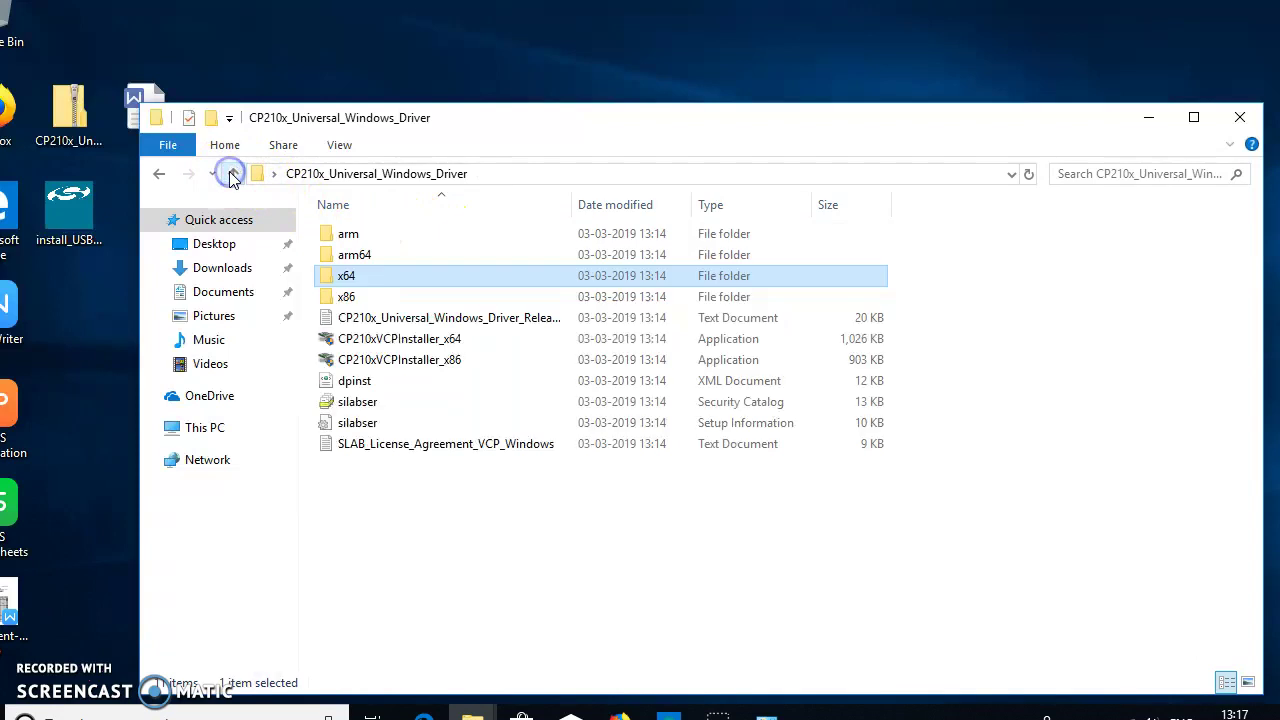
double_click(432, 341)
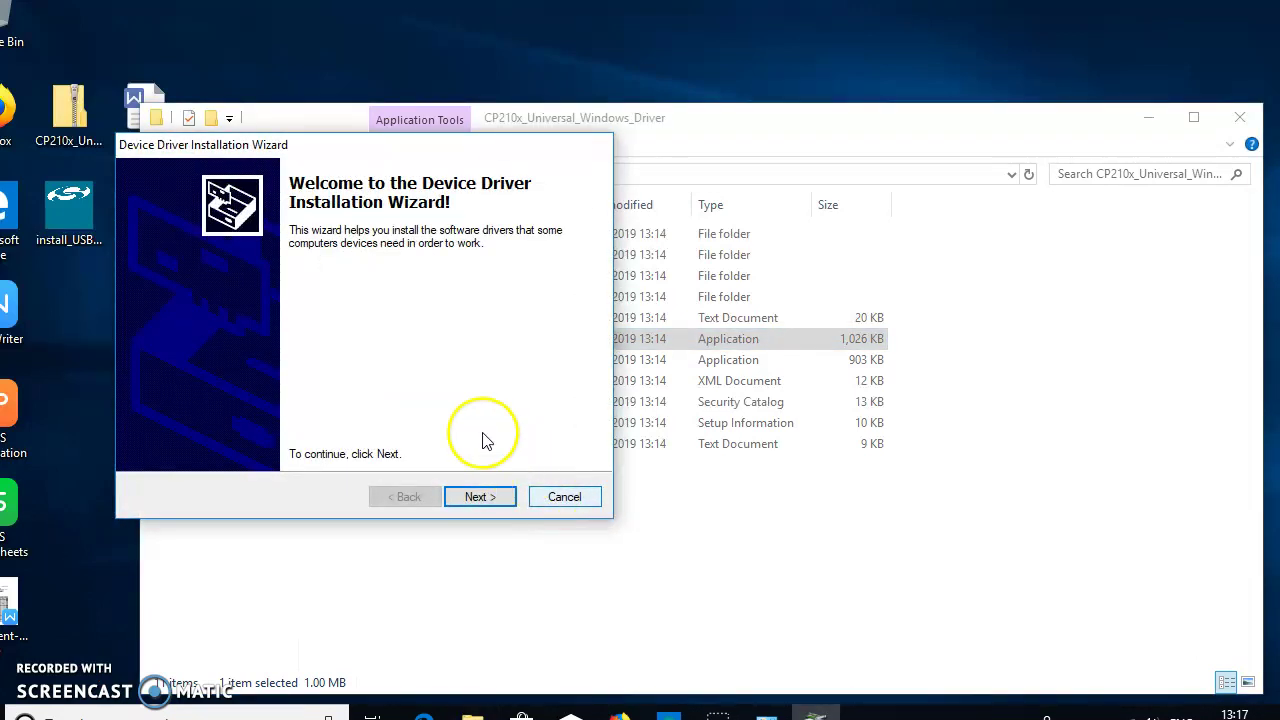
left_click(476, 497)
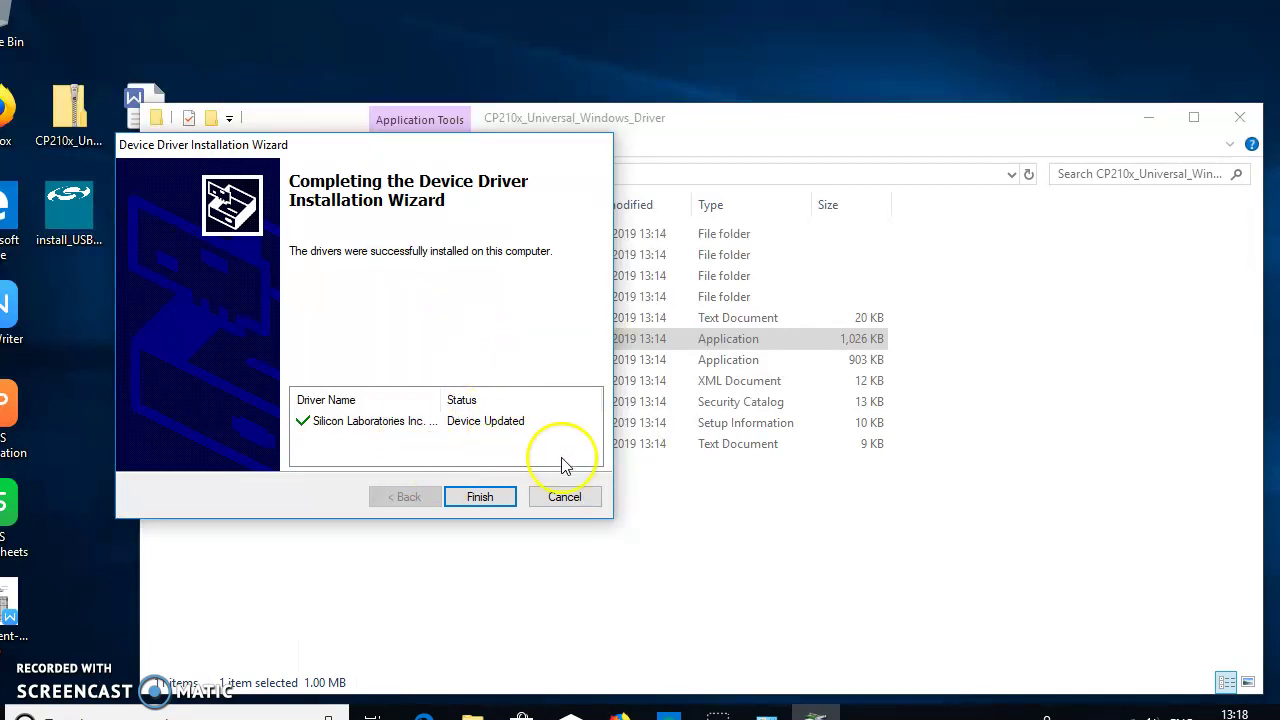
left_click(482, 500)
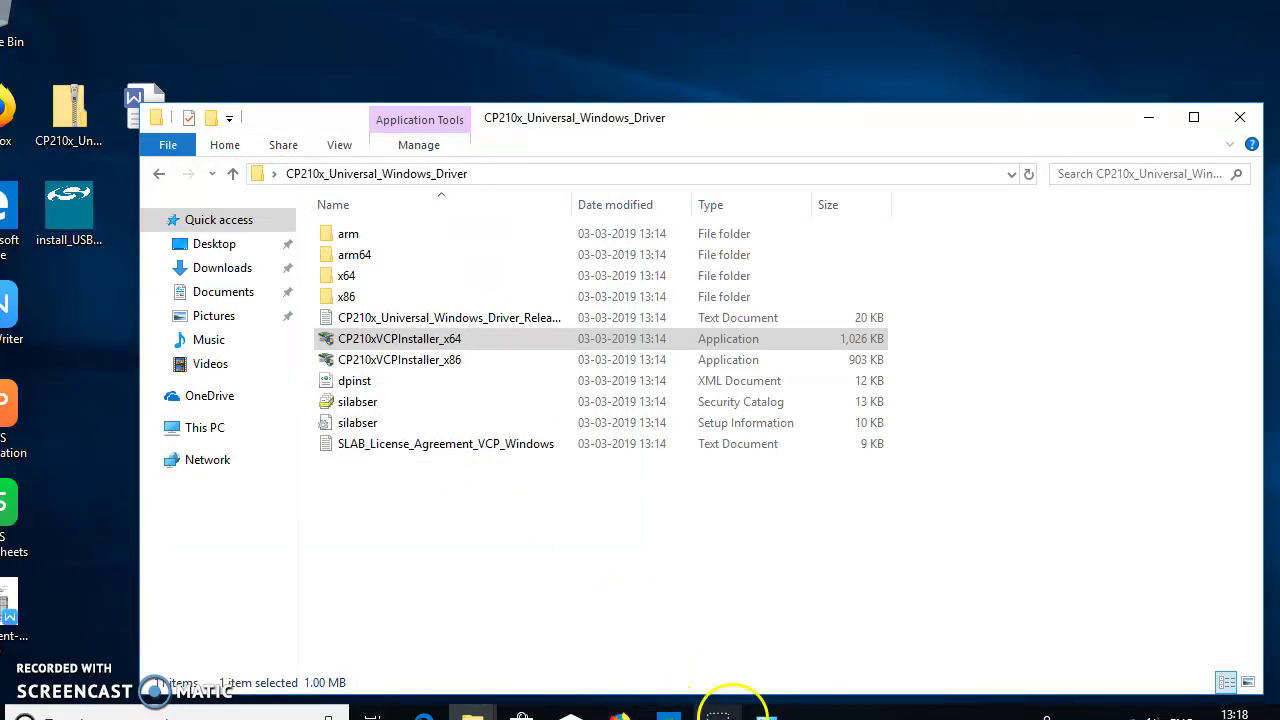
- Switch to the sketch_mar03a window in the Arduino IDE and set the board's serial port to COM3
mouse_move(670, 716)
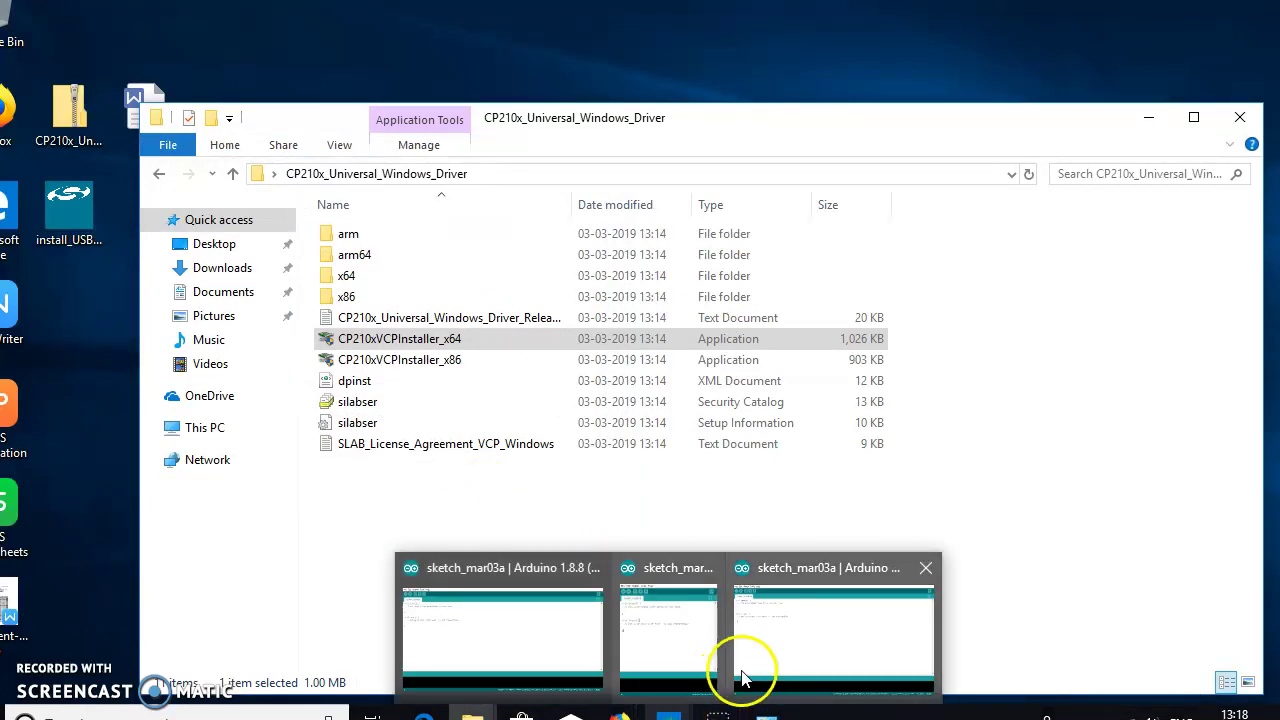
left_click(786, 640)
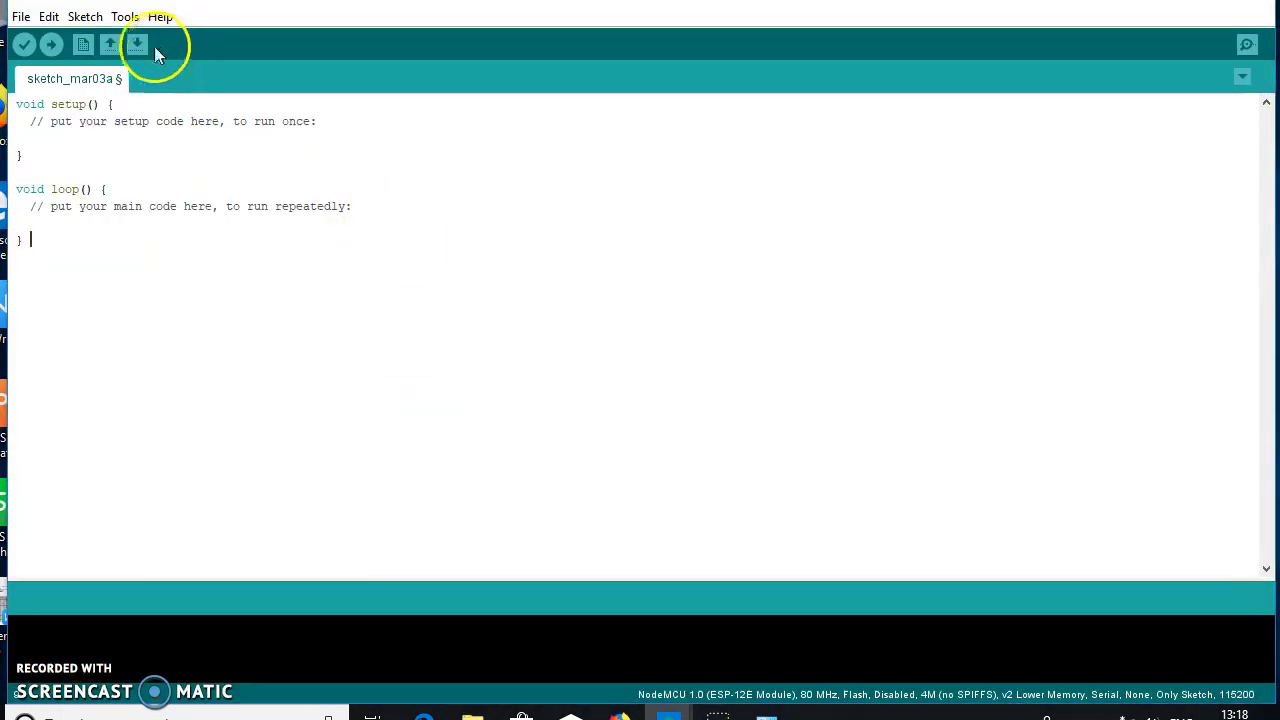
left_click(124, 17)
left_click(280, 170)
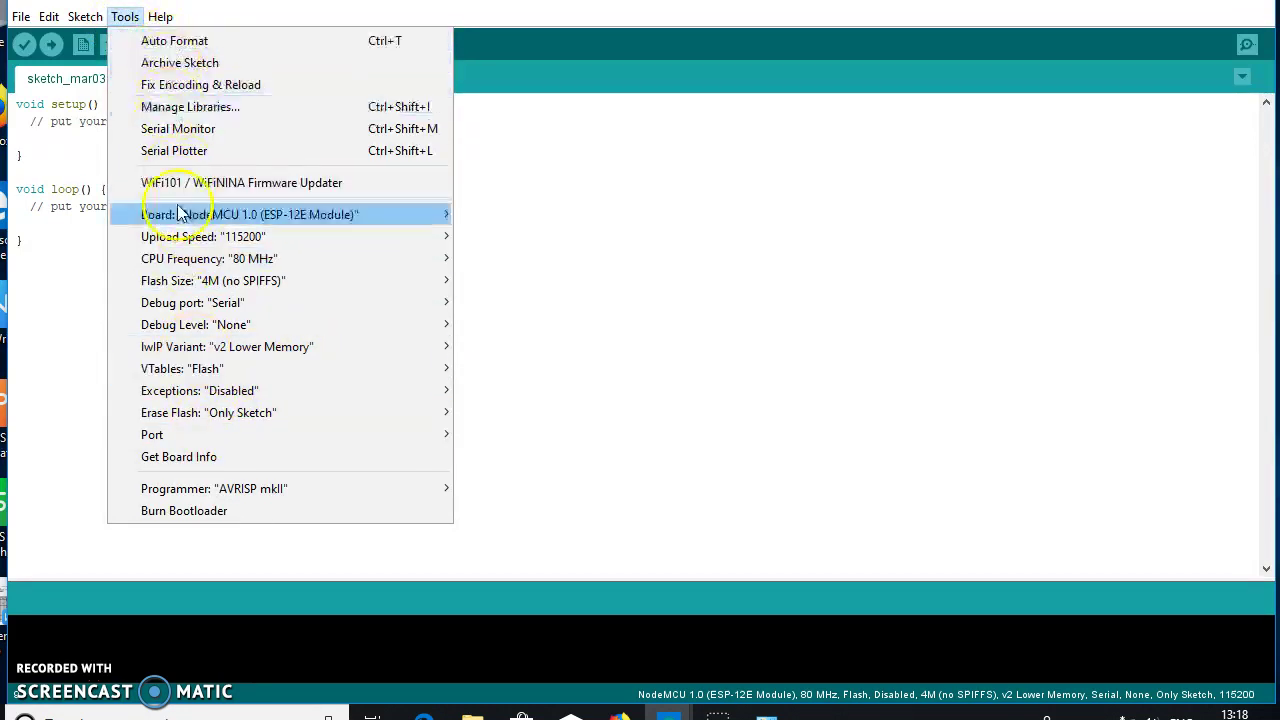
mouse_move(184, 436)
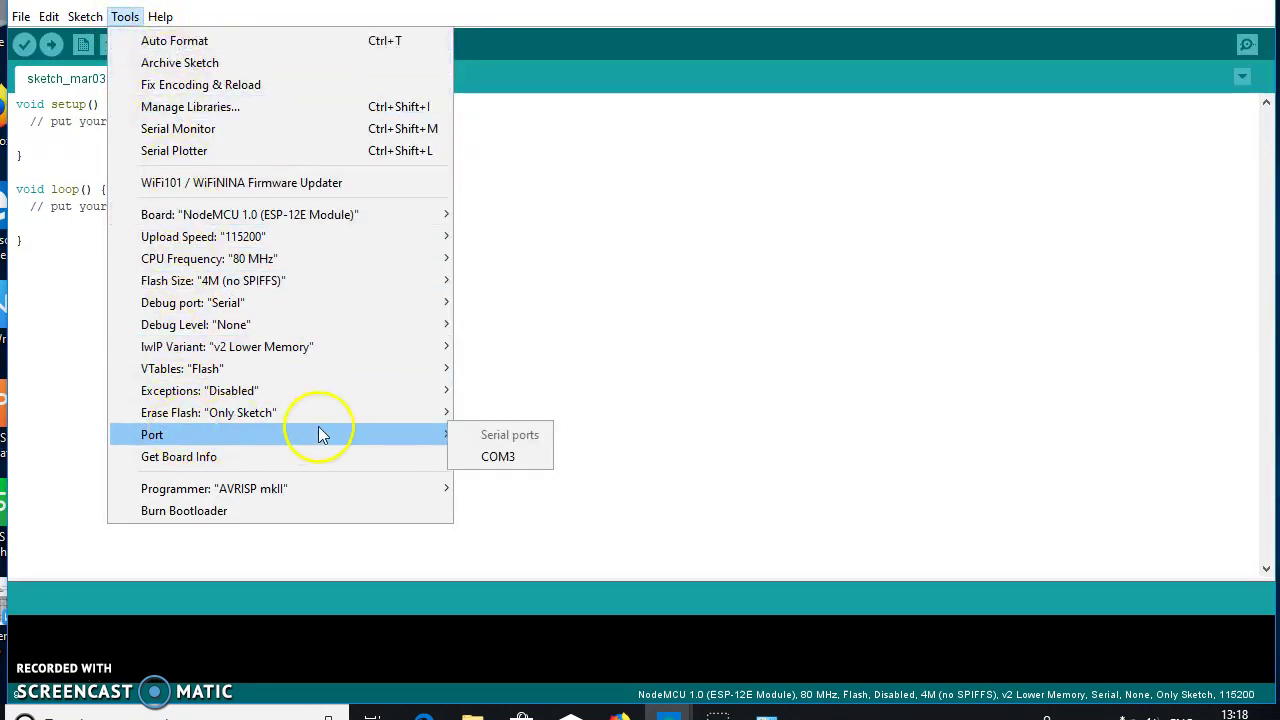
left_click(498, 457)
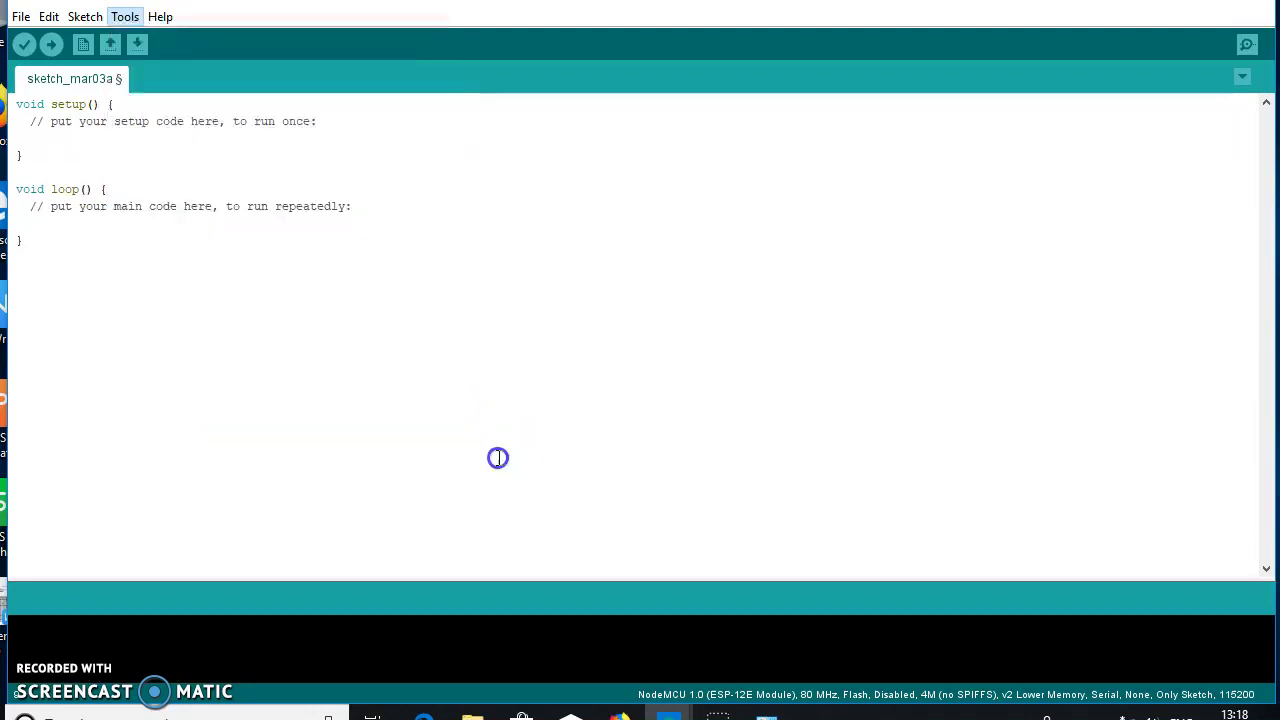
- Check which serial port is selected for the NodeMCU board
left_click(128, 17)
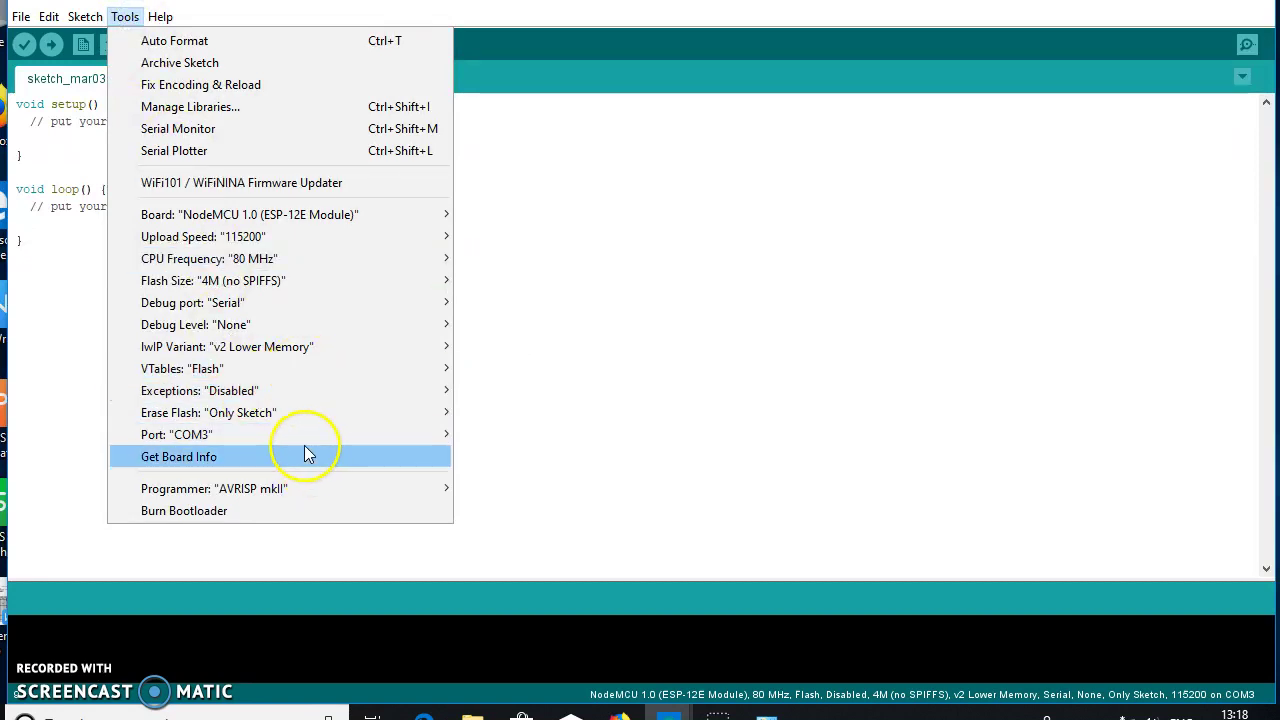
mouse_move(307, 438)
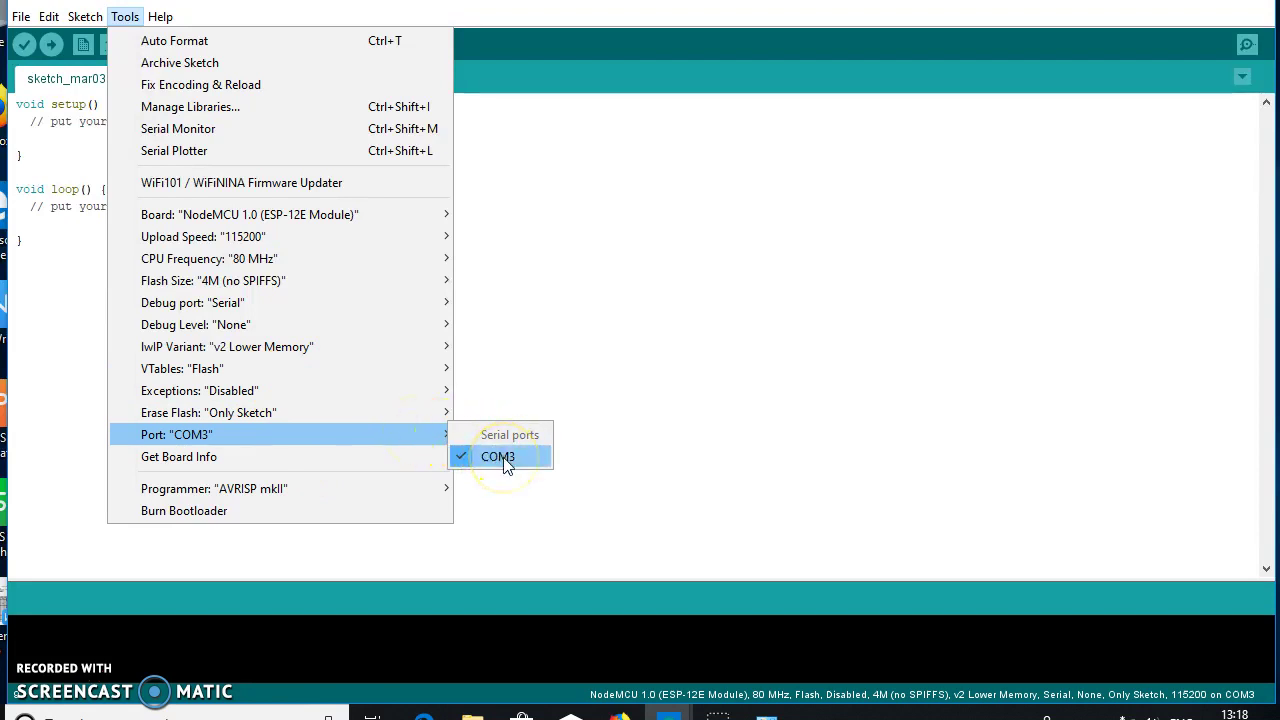
left_click(547, 537)
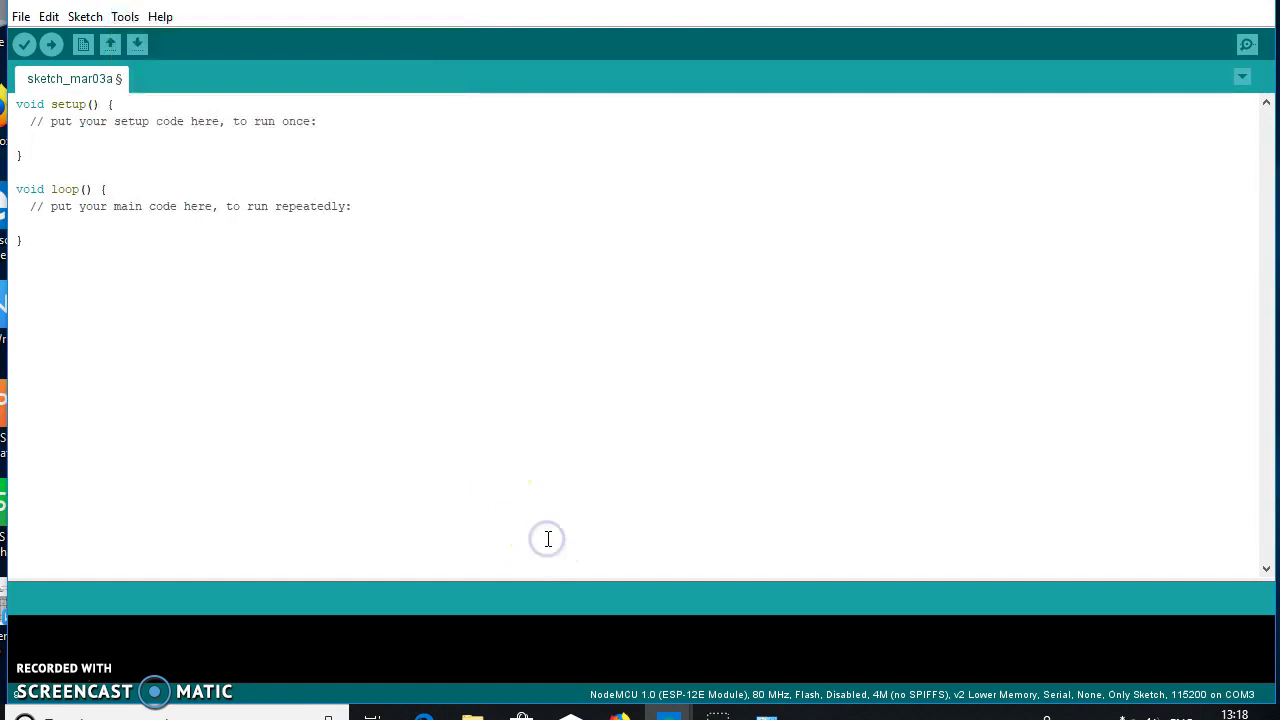